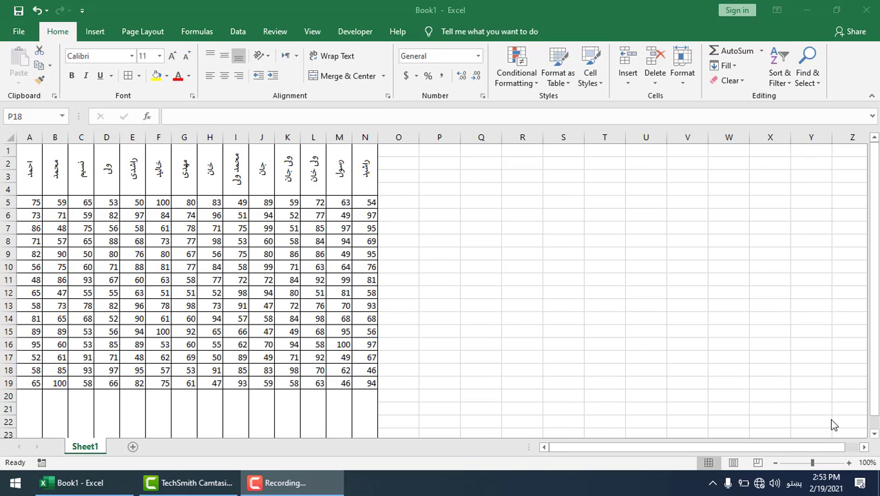
# Highlight the scores in A5:N19 that are less than 50 with Light Red Fill with Dark Red Text.
pyautogui.click(33, 203)
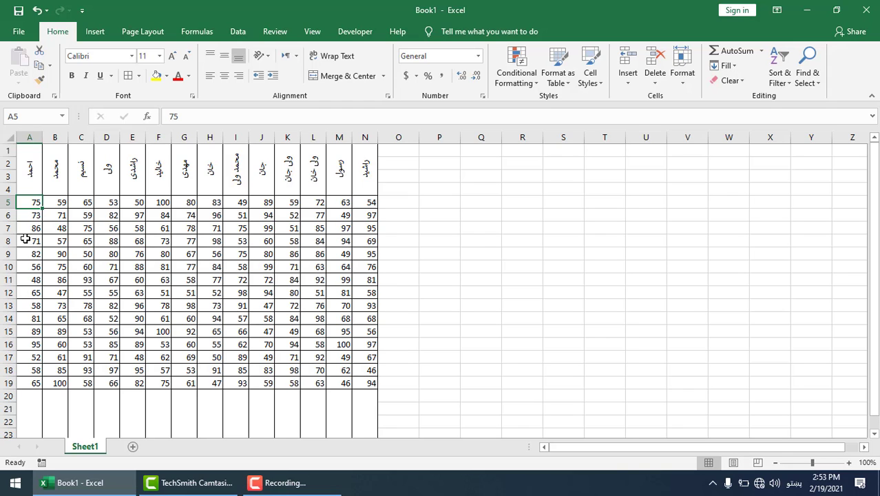
pyautogui.moveTo(38, 204); pyautogui.dragTo(360, 382)
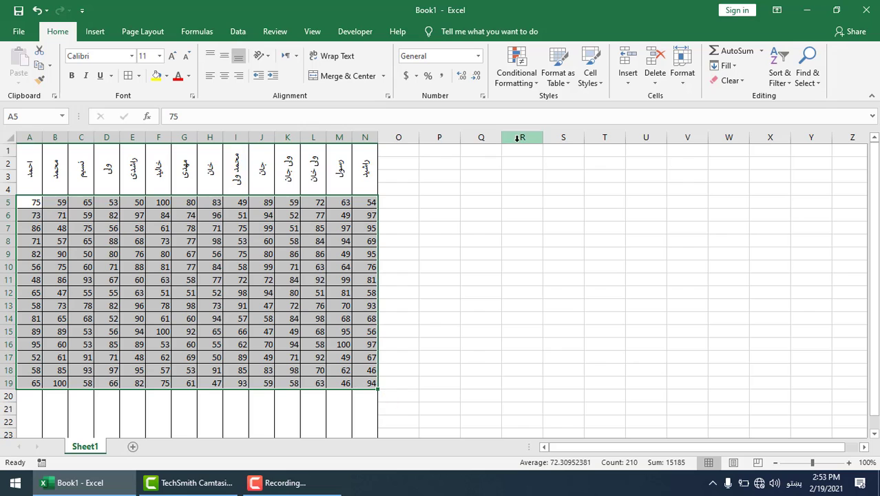
pyautogui.click(515, 81)
pyautogui.moveTo(545, 110)
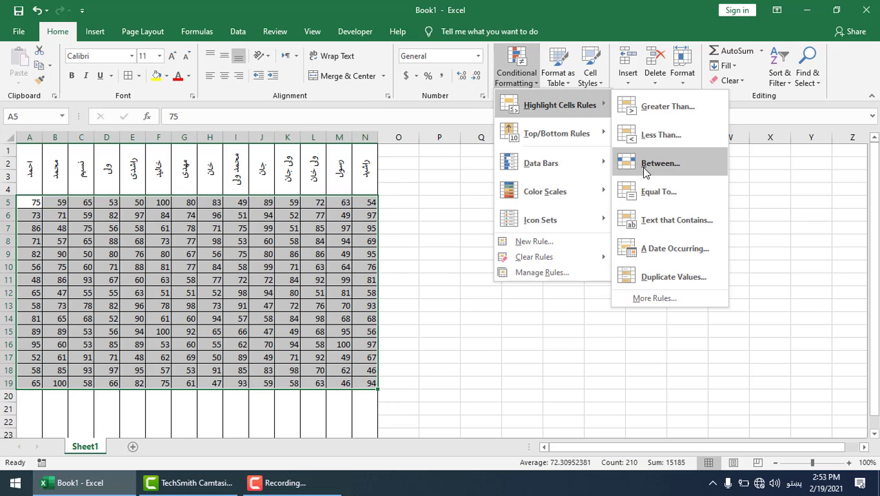
pyautogui.click(652, 136)
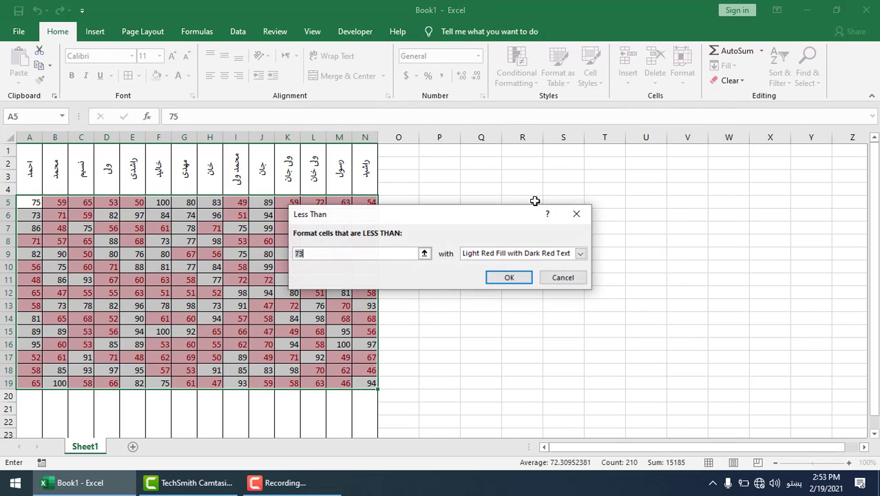
pyautogui.write('٥٠')
pyautogui.press('BackSpace')
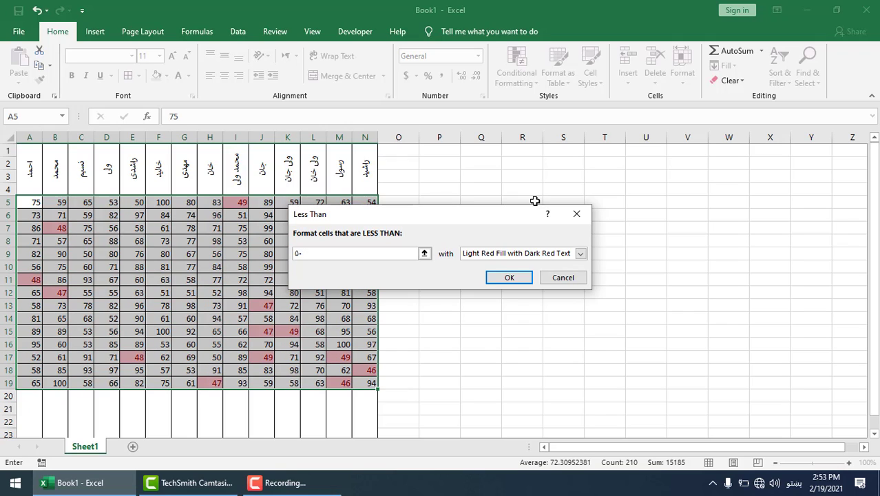
pyautogui.write('0')
pyautogui.click(509, 278)
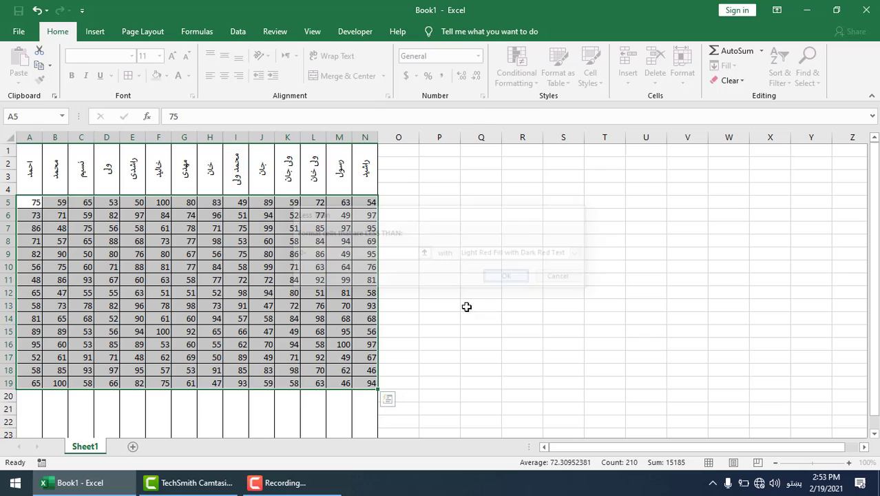
# Start a formula in the merged cell A20 with =if(countif(A5:A19,"<=49") to count the first student's failing scores.
pyautogui.click(30, 396)
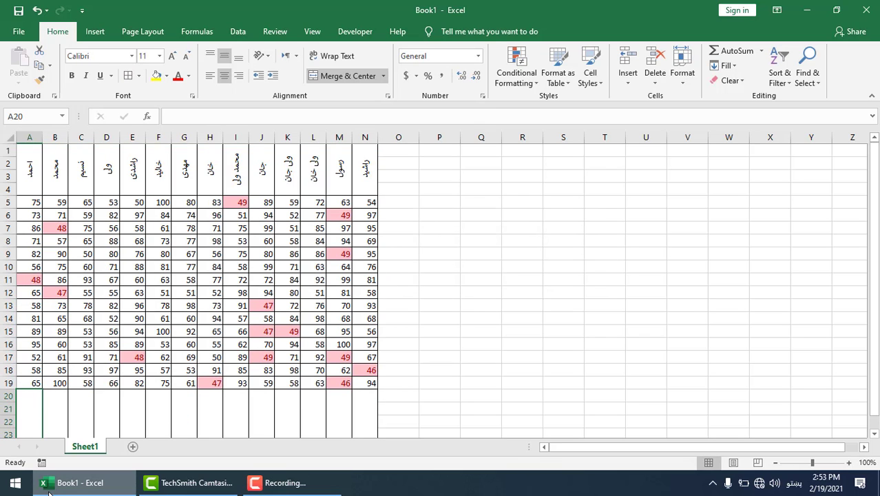
pyautogui.hotkey('alt', 'shift')
pyautogui.write('=')
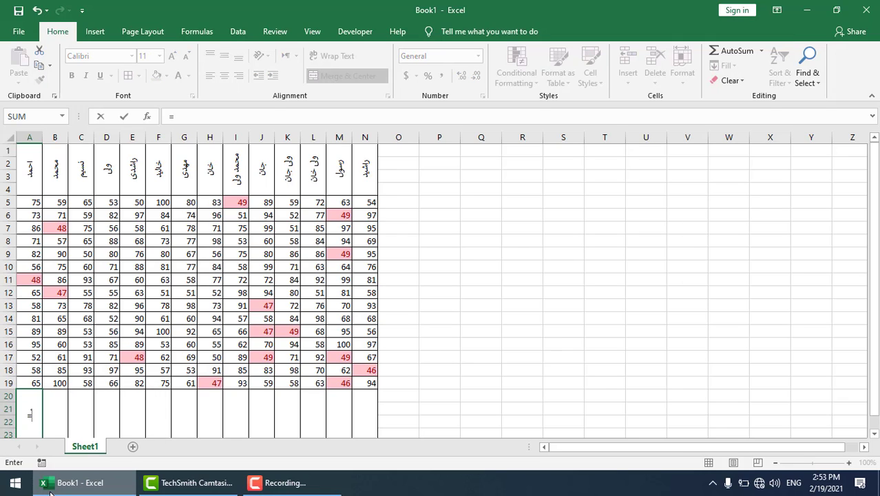
pyautogui.write('if(')
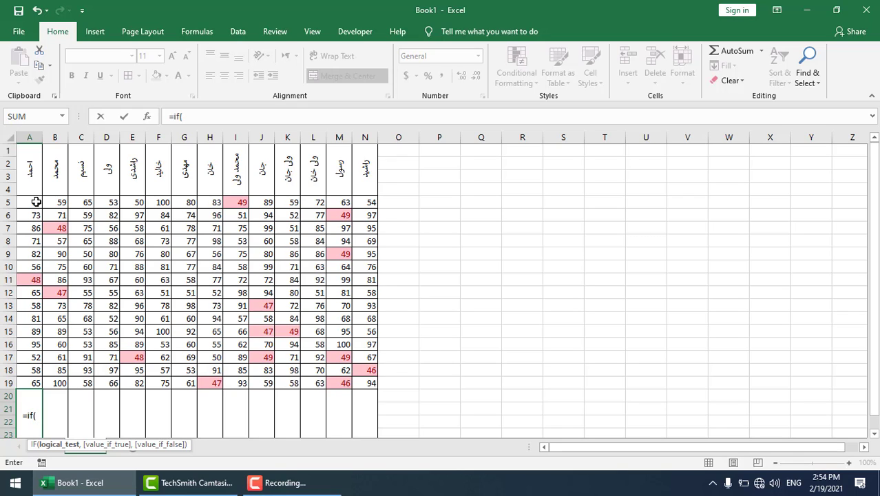
pyautogui.write('countif(')
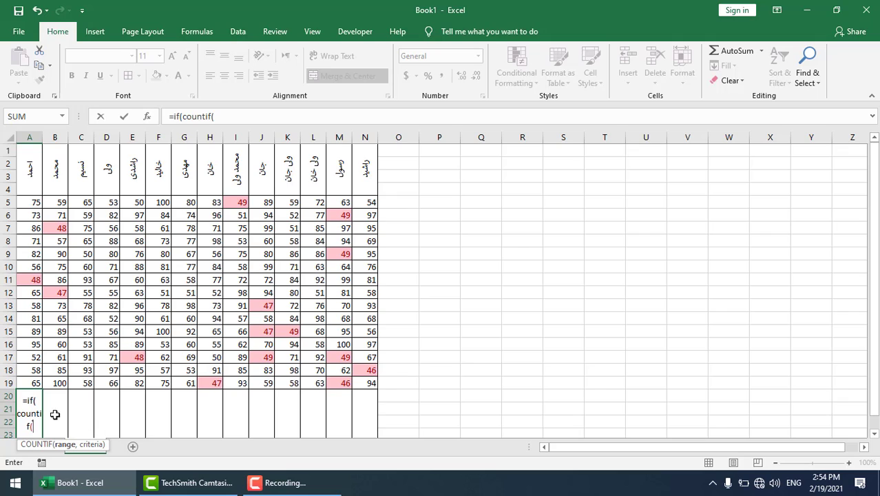
pyautogui.moveTo(29, 383); pyautogui.dragTo(31, 198)
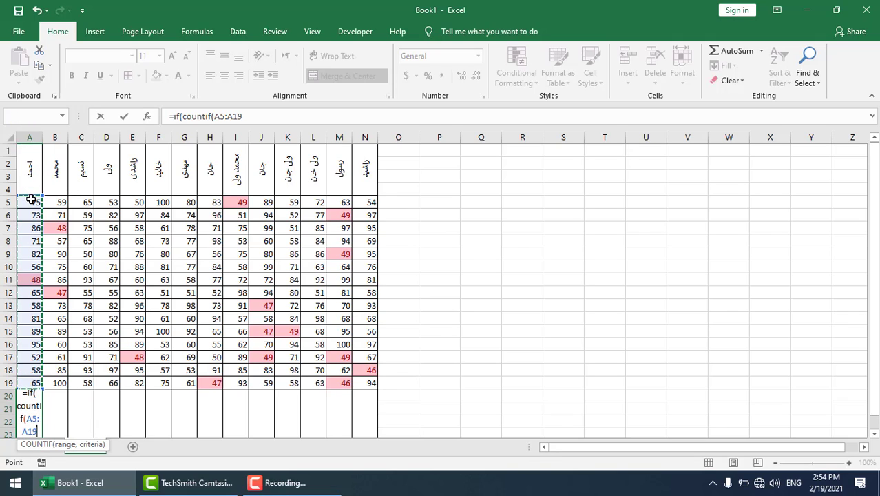
pyautogui.write(',"')
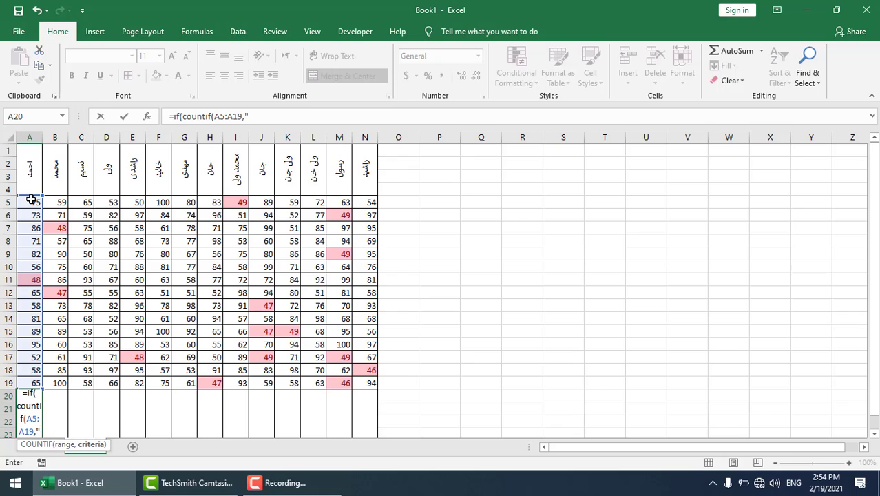
pyautogui.write('<')
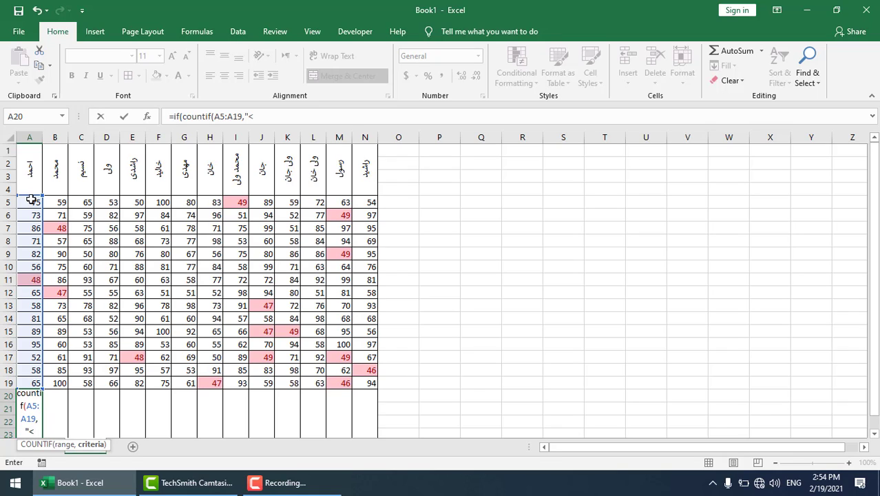
pyautogui.click(261, 116)
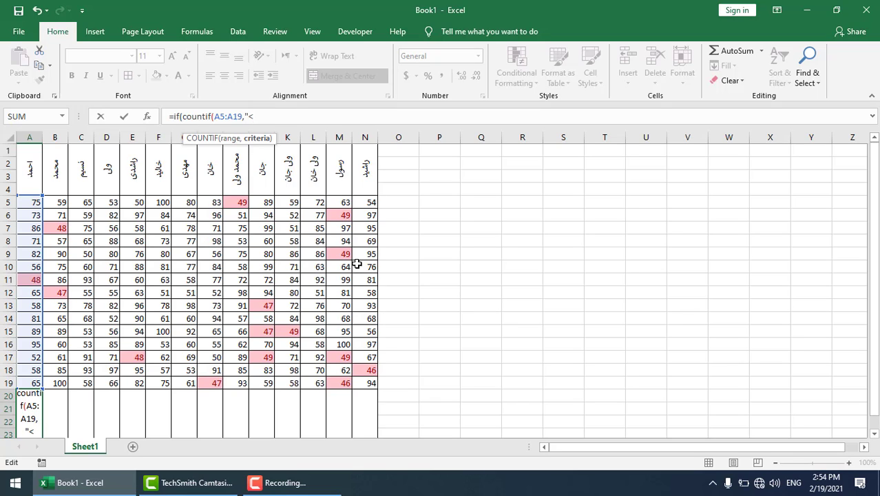
pyautogui.write('=49")')
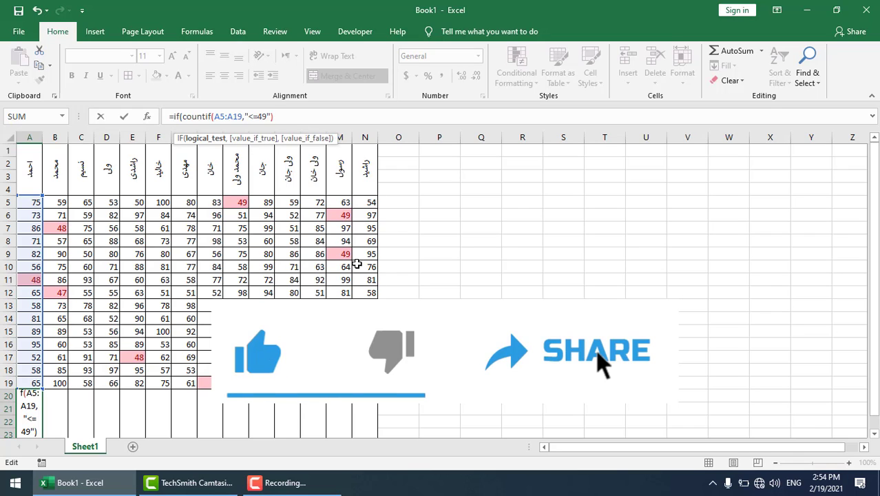
# Complete the IF's logical test by comparing the failing-score count with >=4.
pyautogui.write('>')
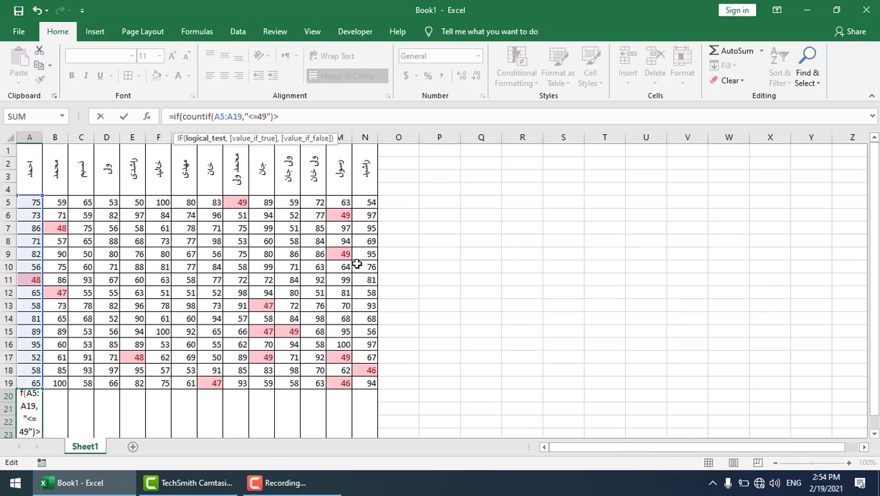
pyautogui.write('=4')
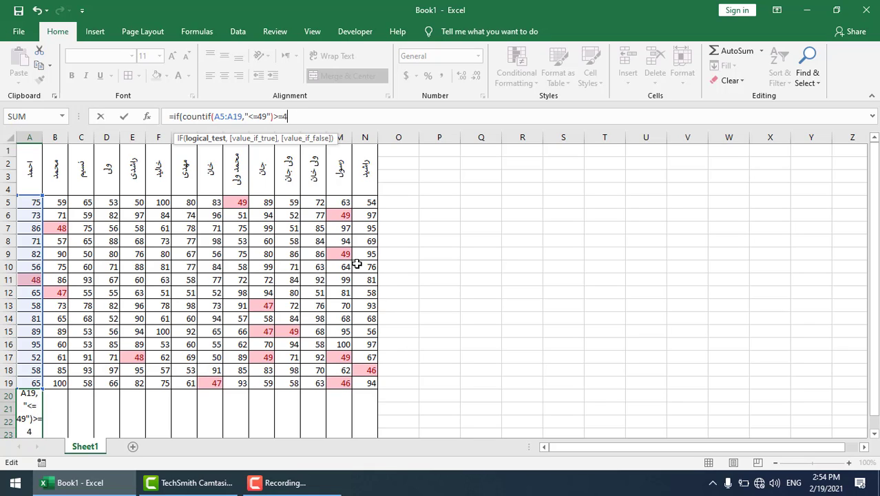
pyautogui.press('BackSpace')
pyautogui.press('BackSpace')
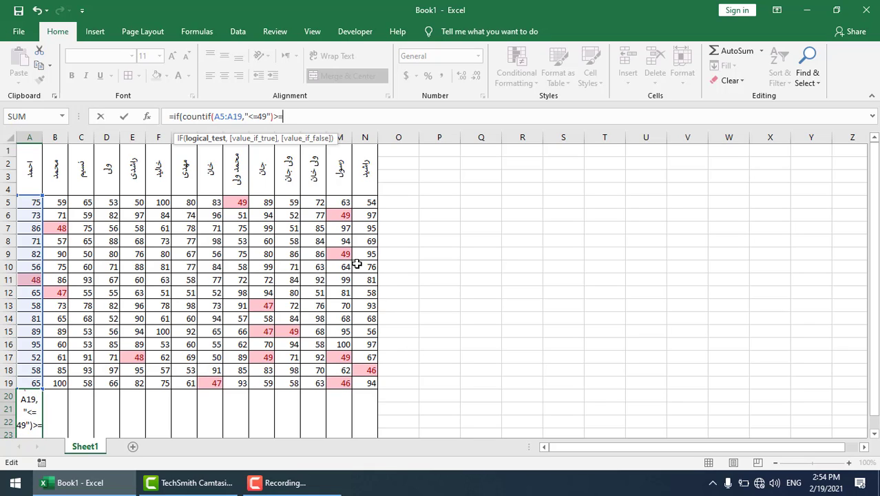
pyautogui.write('3')
pyautogui.press('BackSpace')
pyautogui.write('=4')
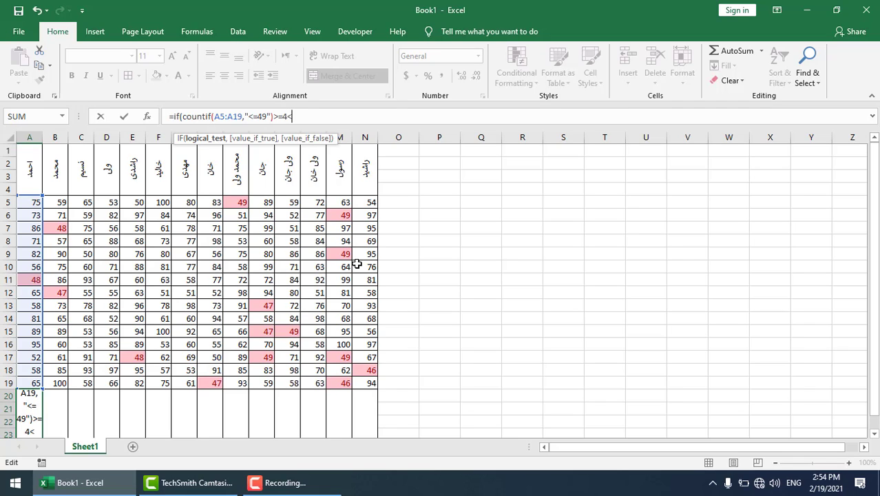
# Enter "ناکام" as the IF's value if true, removing the stray row reference 20:23 from the formula.
pyautogui.write(',"')
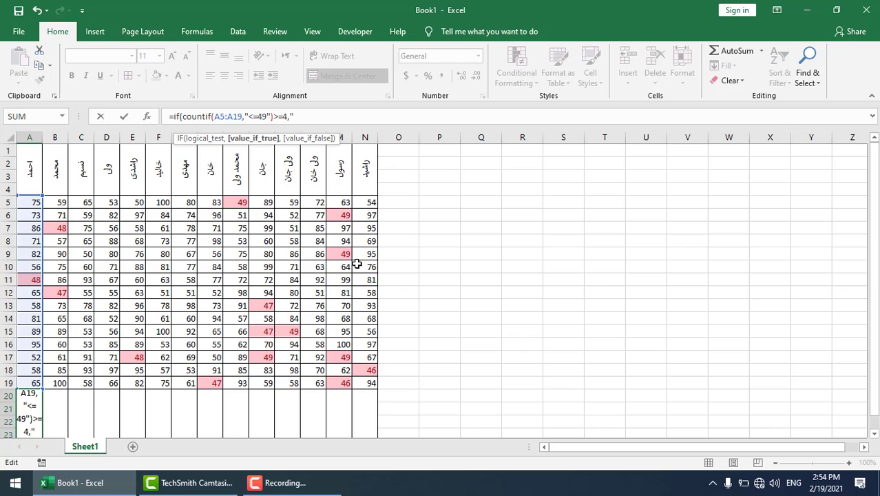
pyautogui.hotkey('alt', 'shift')
pyautogui.write('ناکام')
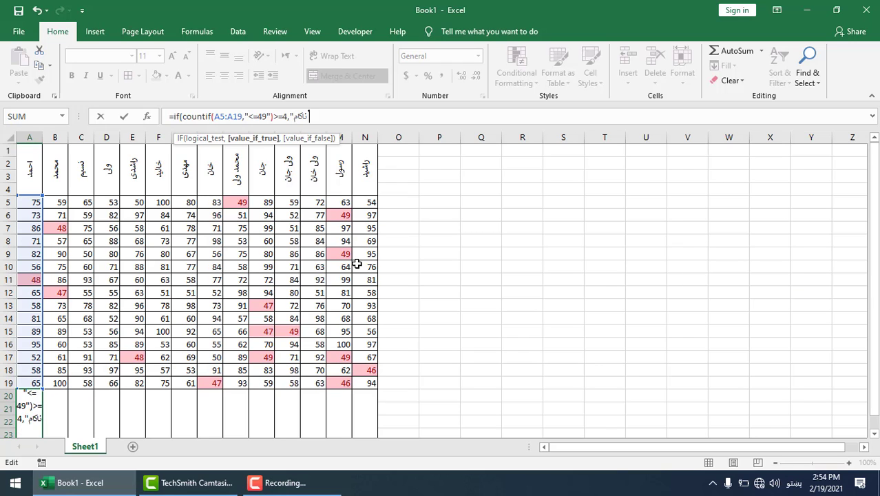
pyautogui.hotkey('shift', 'space')
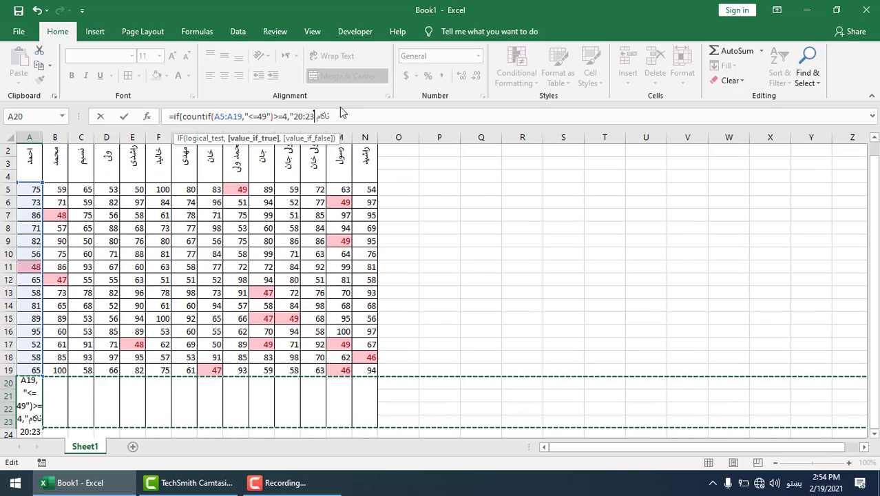
pyautogui.press('BackSpace')
pyautogui.press('BackSpace')
pyautogui.press('BackSpace')
pyautogui.press('BackSpace')
pyautogui.press('BackSpace')
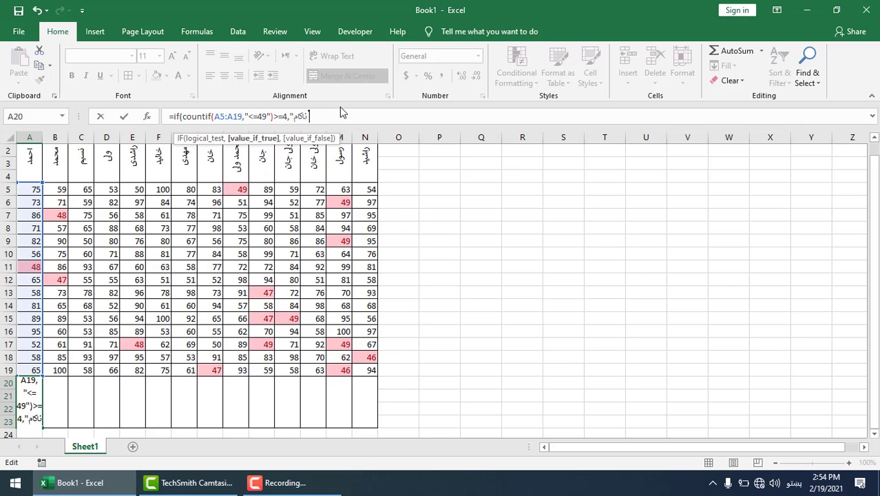
# Nest a second IF as the value if false, starting its test with countif( over the range A5:A19.
pyautogui.hotkey('alt', 'shift')
pyautogui.write(',if')
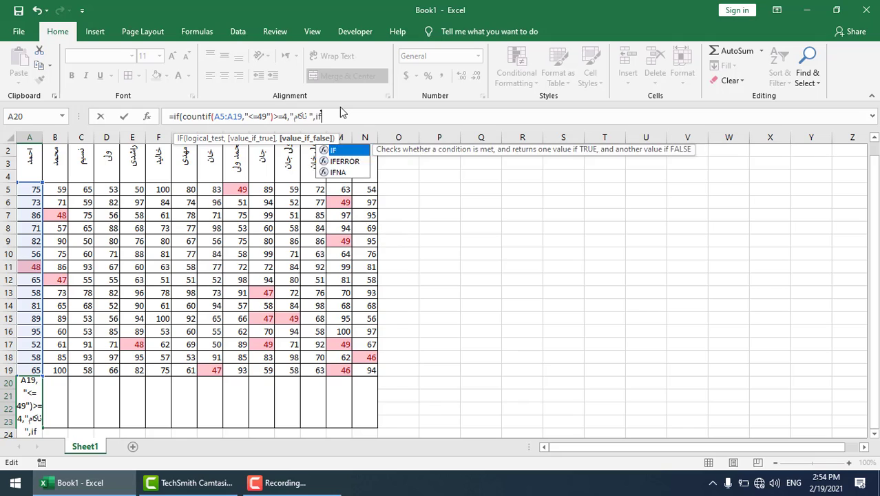
pyautogui.write('(countif(')
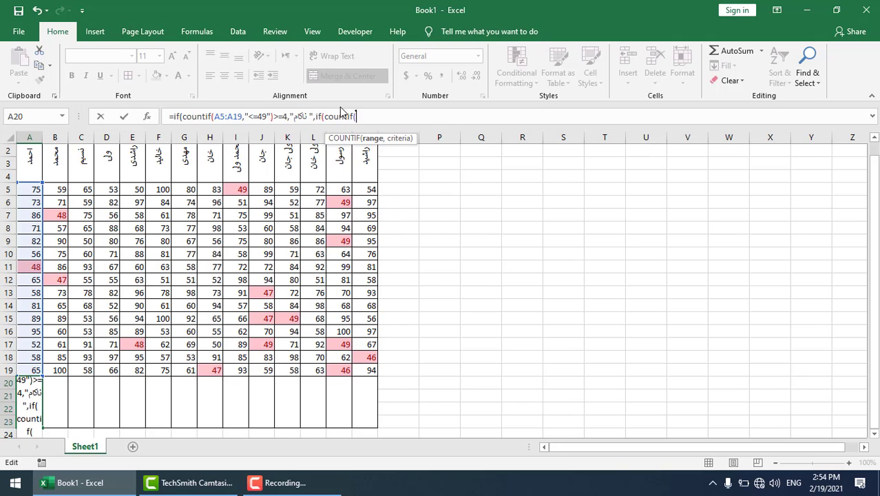
pyautogui.moveTo(34, 369); pyautogui.dragTo(30, 189)
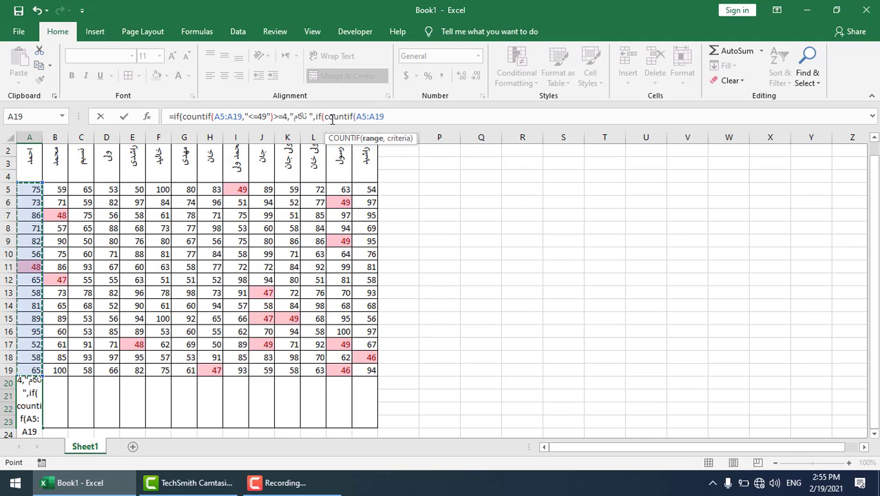
# Wrap the nested COUNTIF in an OR function and complete its first condition with the criterion "<49" and =1.
pyautogui.click(325, 118)
pyautogui.write('o')
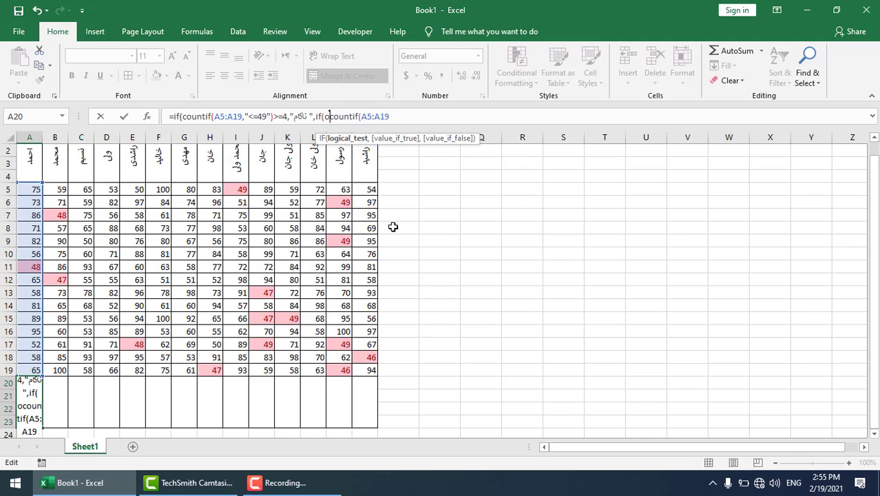
pyautogui.write('r(')
pyautogui.click(417, 117)
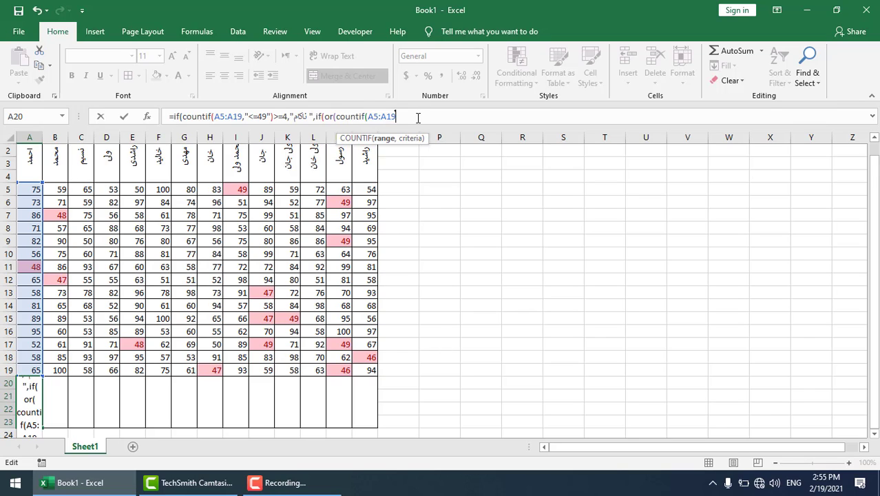
pyautogui.write(',')
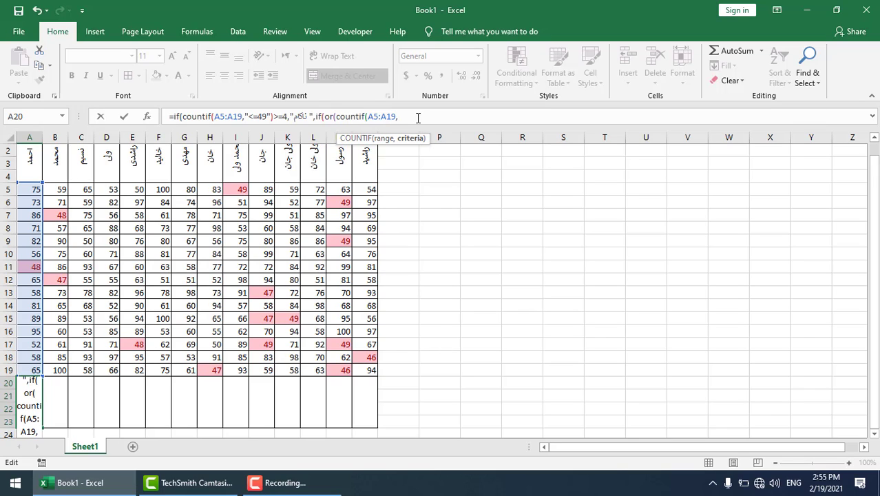
pyautogui.write('"<49"')
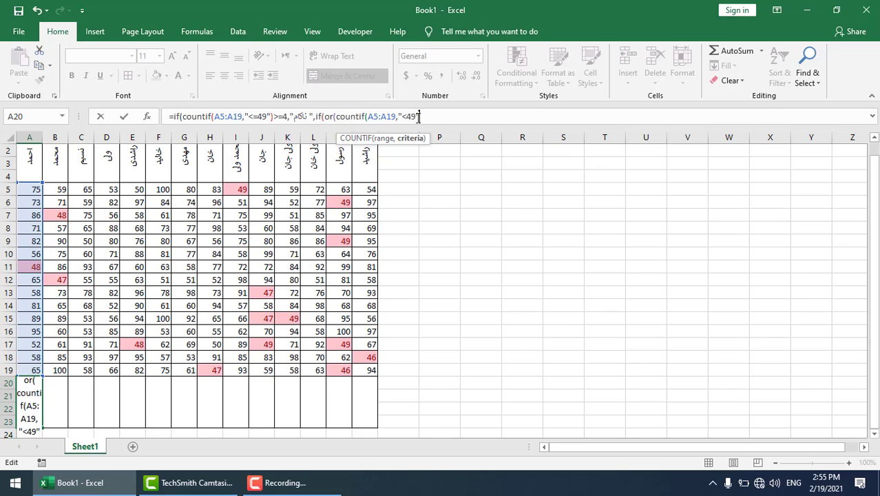
pyautogui.write(')=1,')
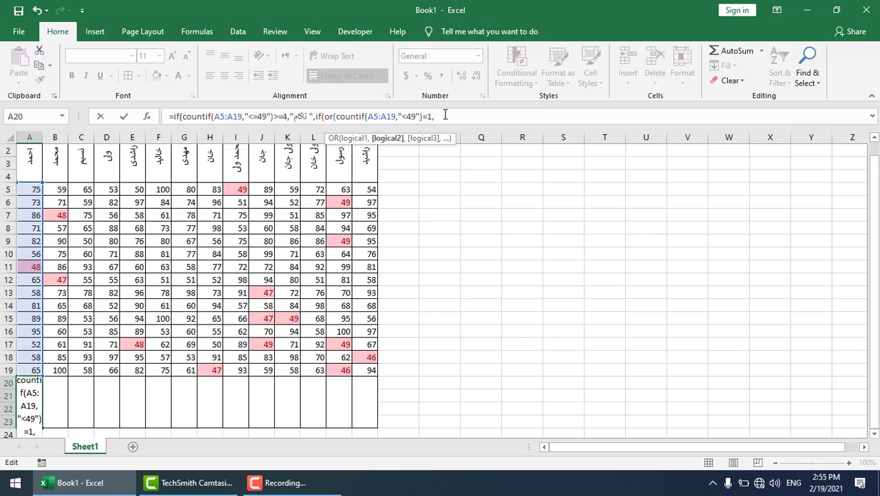
# Duplicate the condition countif(A5:A19,"<49")=1, twice inside the OR function, giving three conditions in all.
pyautogui.moveTo(441, 117); pyautogui.dragTo(338, 116)
pyautogui.hotkey('ctrl', 'c')
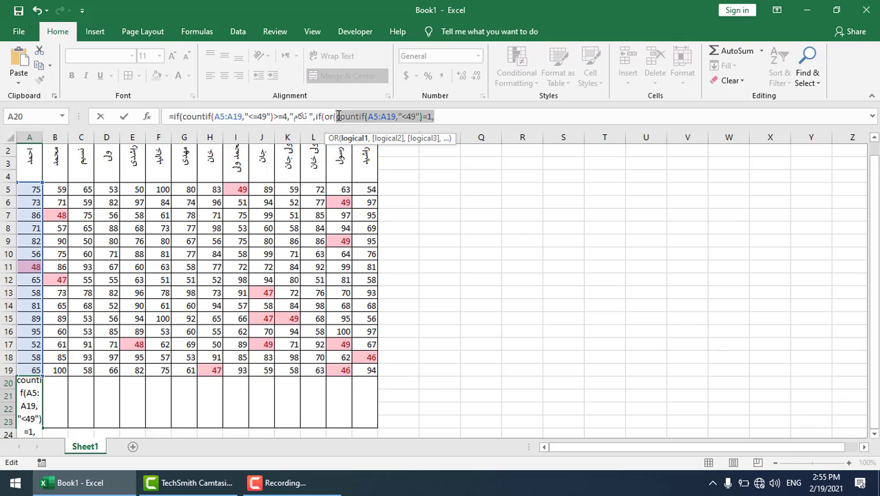
pyautogui.click(443, 114)
pyautogui.hotkey('ctrl', 'v')
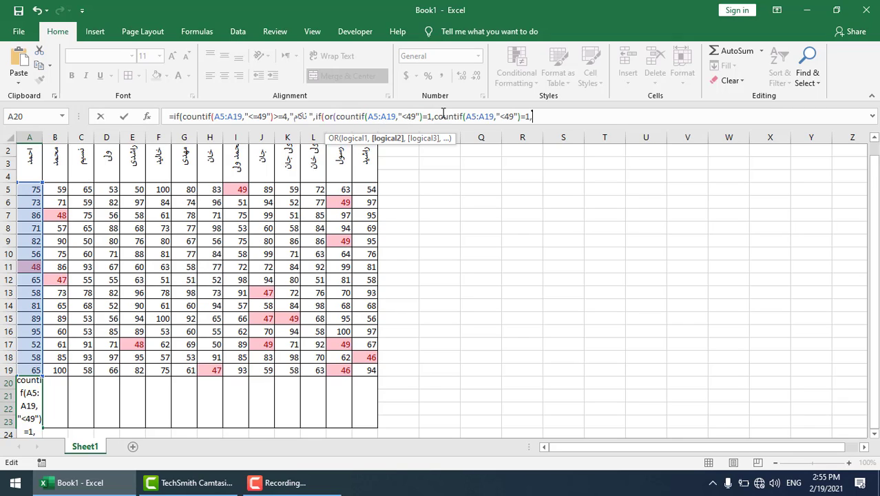
pyautogui.hotkey('ctrl', 'v')
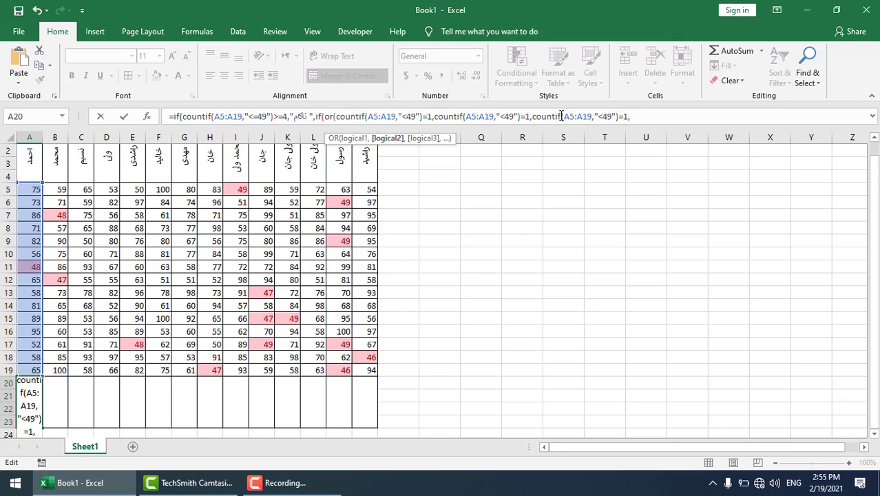
pyautogui.click(534, 117)
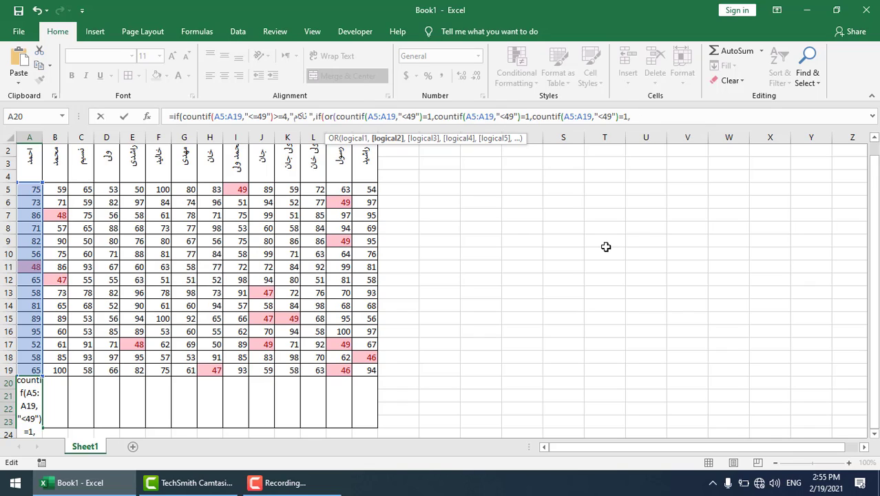
# Change the second and third COUNTIF conditions to =2 and =3, and close the OR function.
pyautogui.press('BackSpace')
pyautogui.press('BackSpace')
pyautogui.write('2,')
pyautogui.press('End')
pyautogui.press('BackSpace')
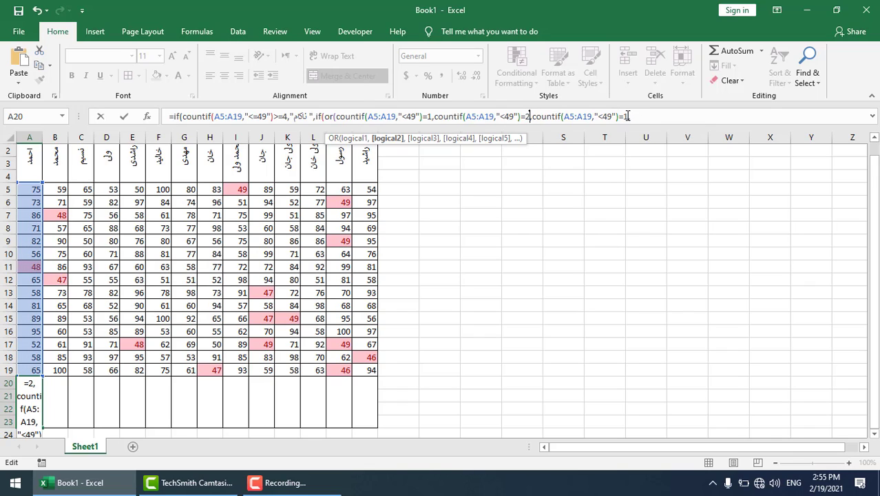
pyautogui.press('BackSpace')
pyautogui.write('3,')
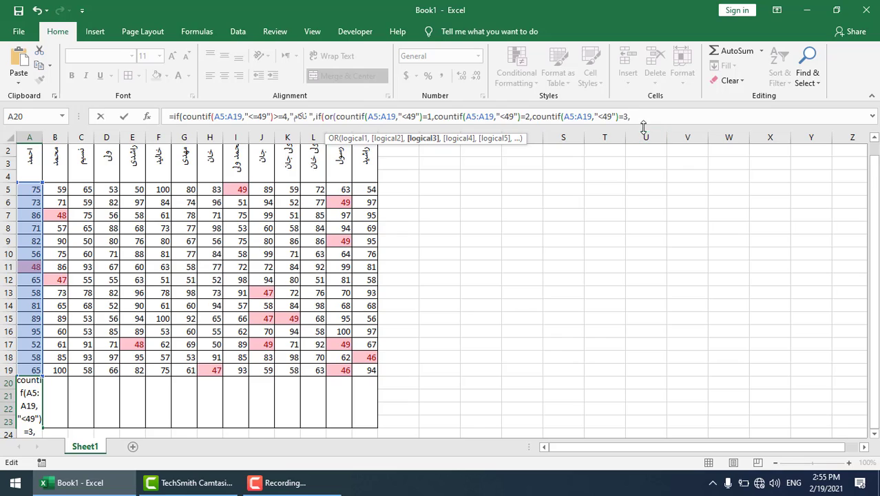
pyautogui.press('BackSpace')
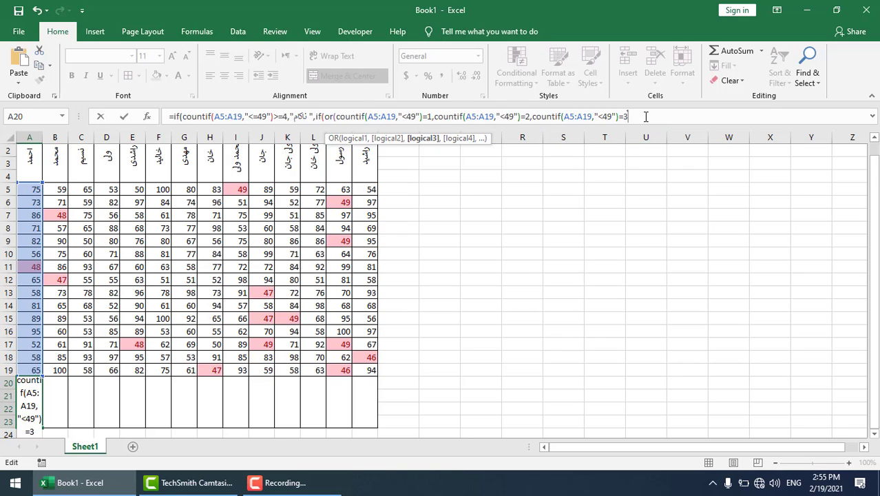
pyautogui.write(')')
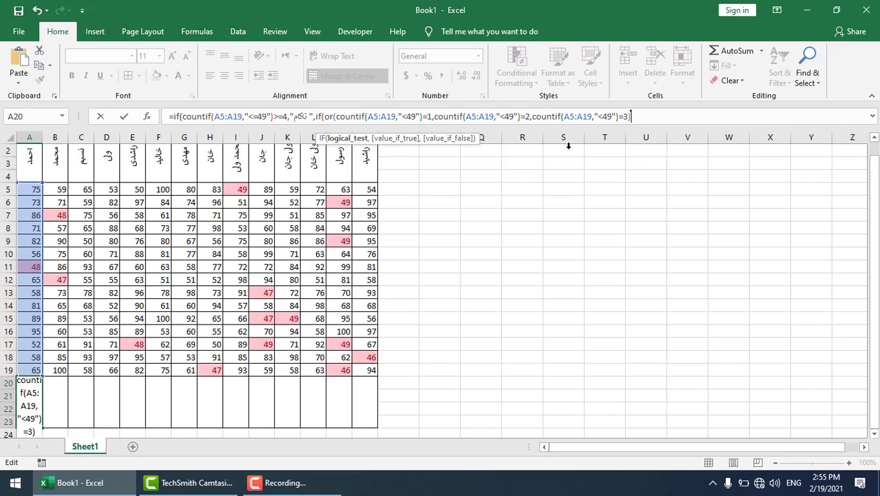
# Enter "مشروط" as the nested IF's value if true.
pyautogui.write(',"')
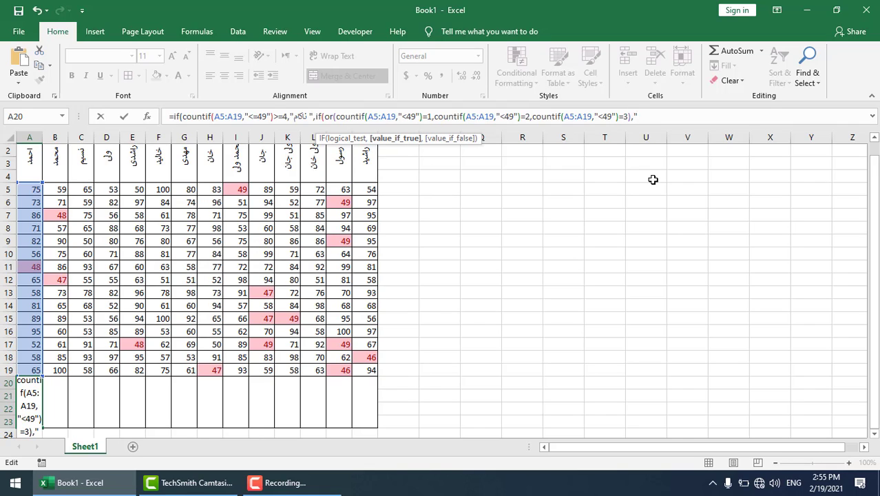
pyautogui.hotkey('alt', 'shift')
pyautogui.write('مشر')
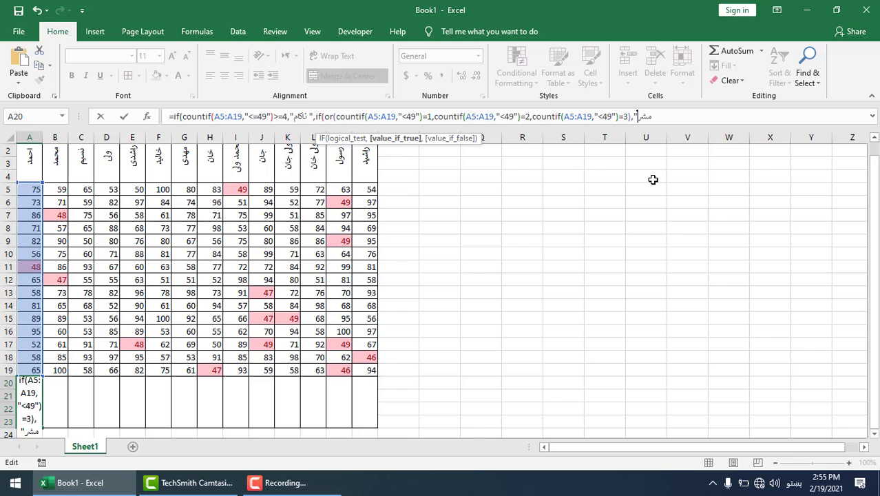
pyautogui.write('وط')
pyautogui.hotkey('alt', 'shift')
pyautogui.write('"')
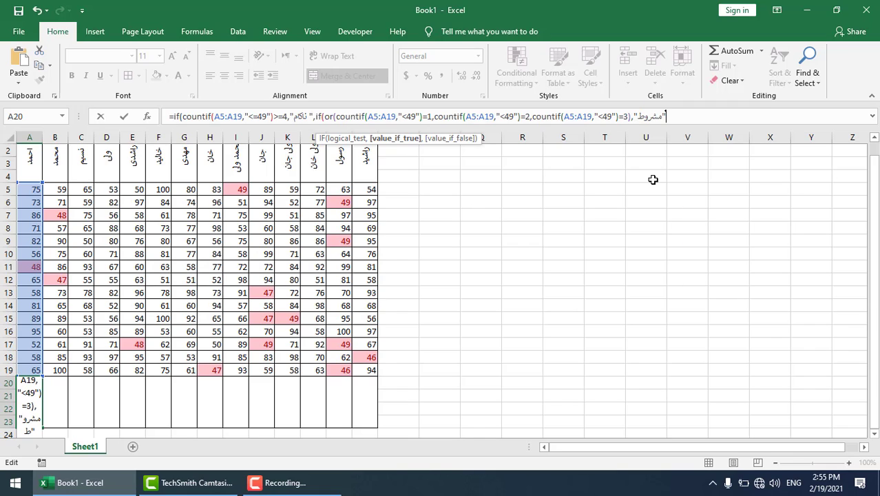
pyautogui.write(',')
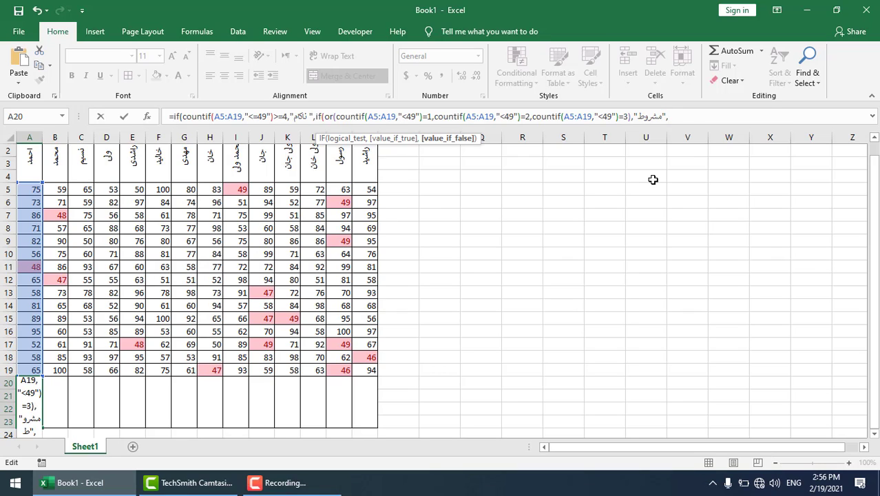
# Enter "کامیاب" as the nested IF's value if false and commit the formula, accepting the proposed correction.
pyautogui.write('"')
pyautogui.hotkey('alt', 'shift')
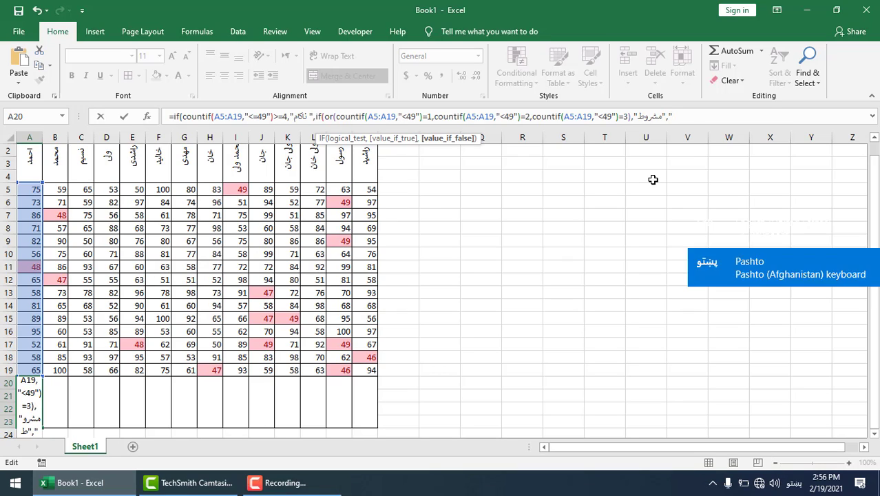
pyautogui.write('کامیاب')
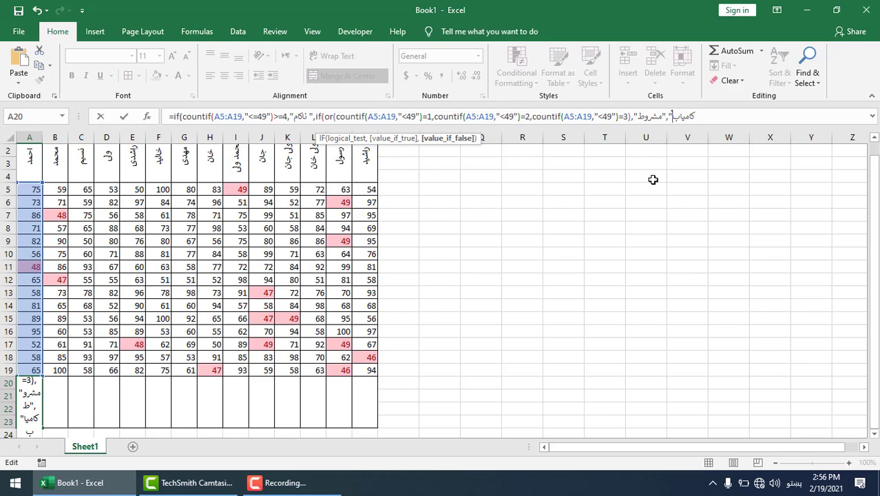
pyautogui.hotkey('alt', 'shift')
pyautogui.write('"')
pyautogui.press('Return')
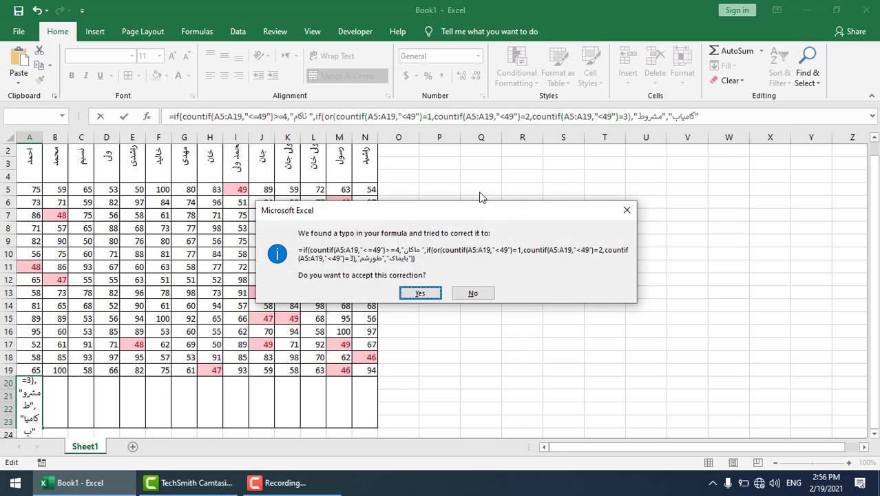
pyautogui.click(423, 295)
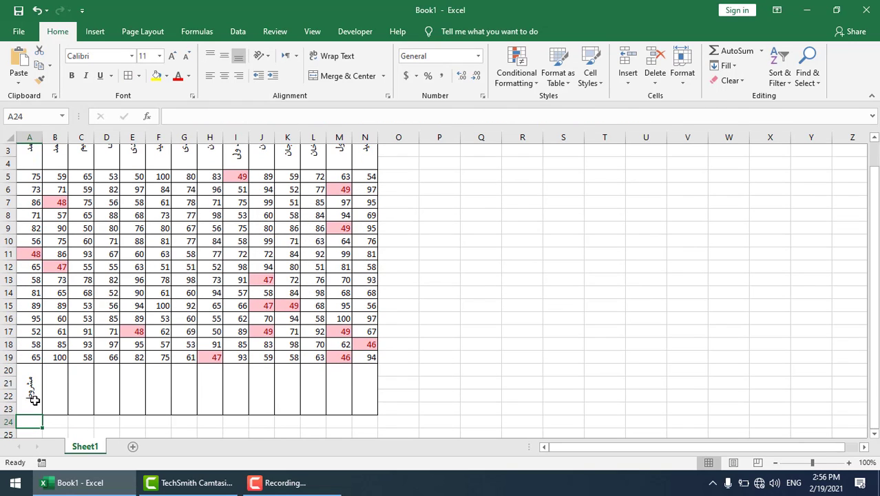
# Fill the result formula from A20 across the row to column N and inspect several of the copied results.
pyautogui.click(35, 389)
pyautogui.moveTo(40, 415); pyautogui.dragTo(371, 409)
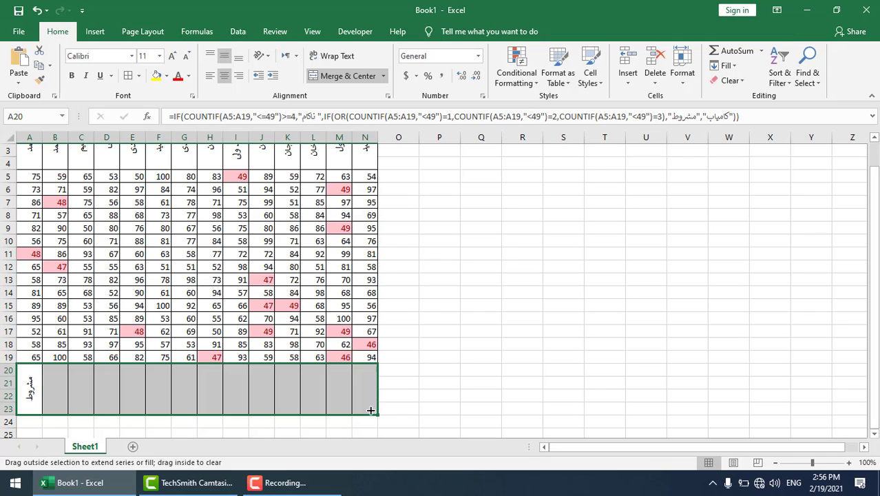
pyautogui.click(490, 315)
pyautogui.click(159, 386)
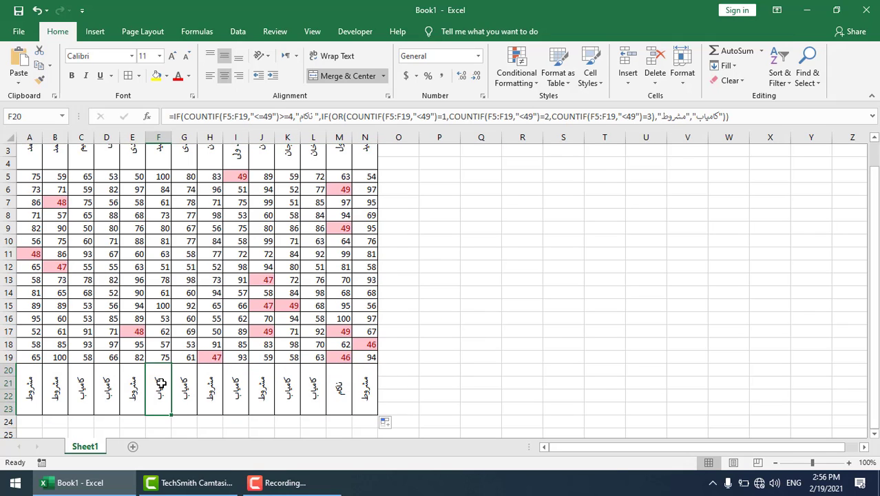
pyautogui.click(181, 383)
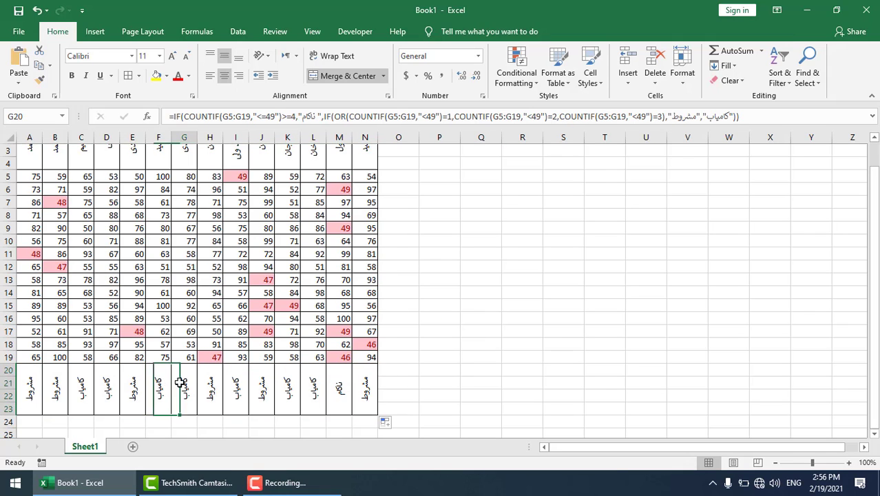
pyautogui.click(135, 382)
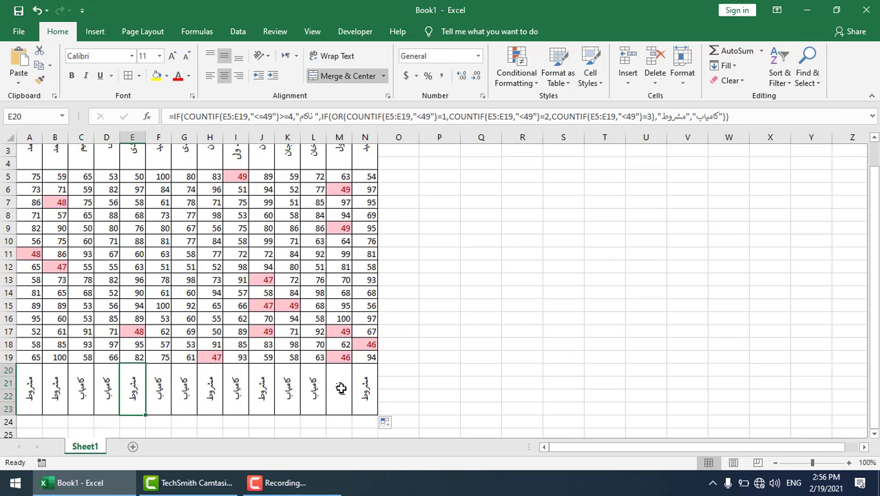
pyautogui.click(338, 387)
# Test column M's result formula by setting the score in M12 to 33.
pyautogui.click(338, 268)
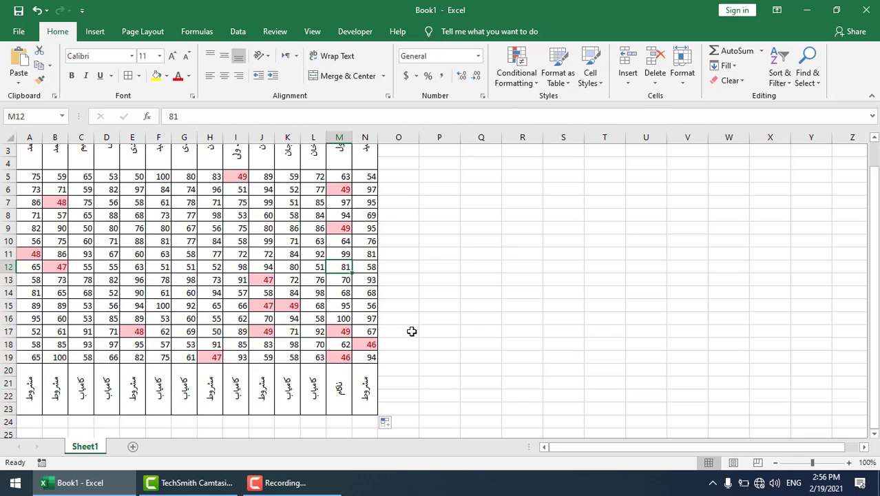
pyautogui.write('33')
pyautogui.press('Return')
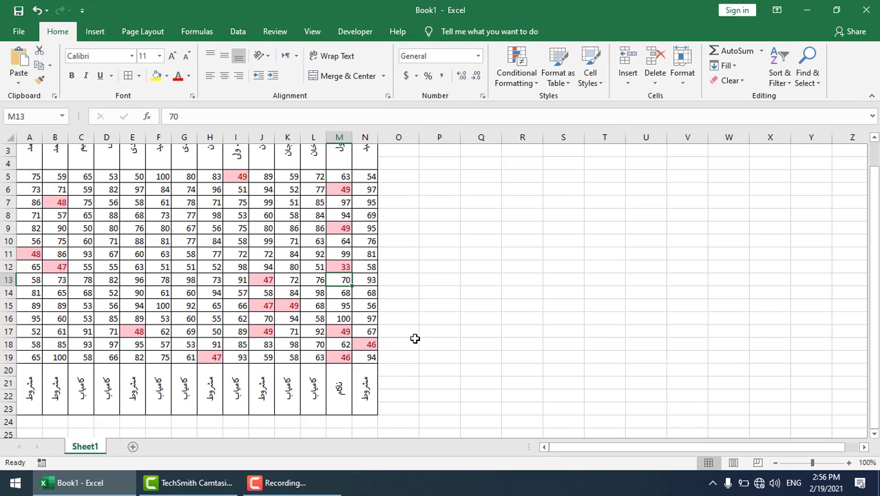
# Set the scores in M12 and M9 to 55.
pyautogui.press('Up')
pyautogui.write('55')
pyautogui.press('Up')
pyautogui.press('Up')
pyautogui.press('Up')
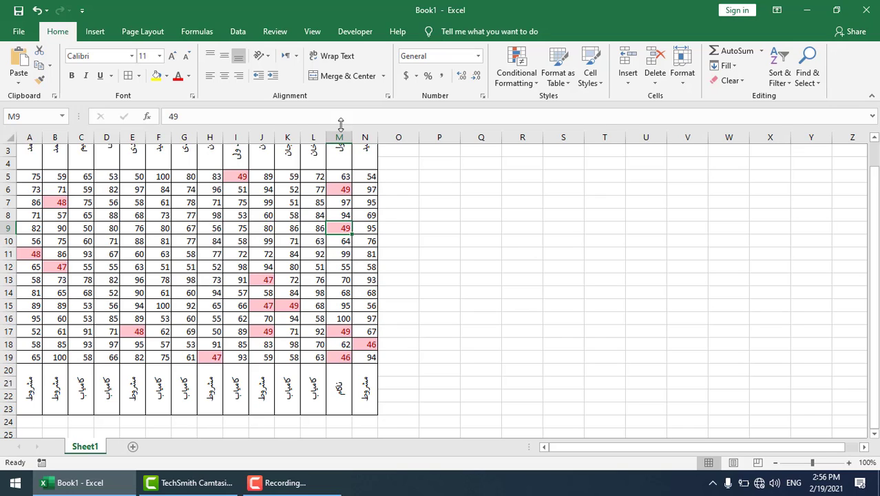
pyautogui.write('55')
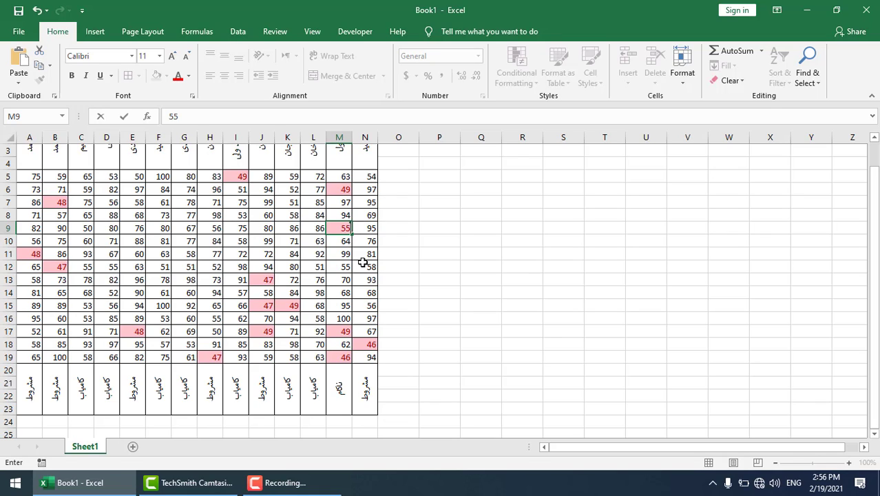
pyautogui.press('Return')
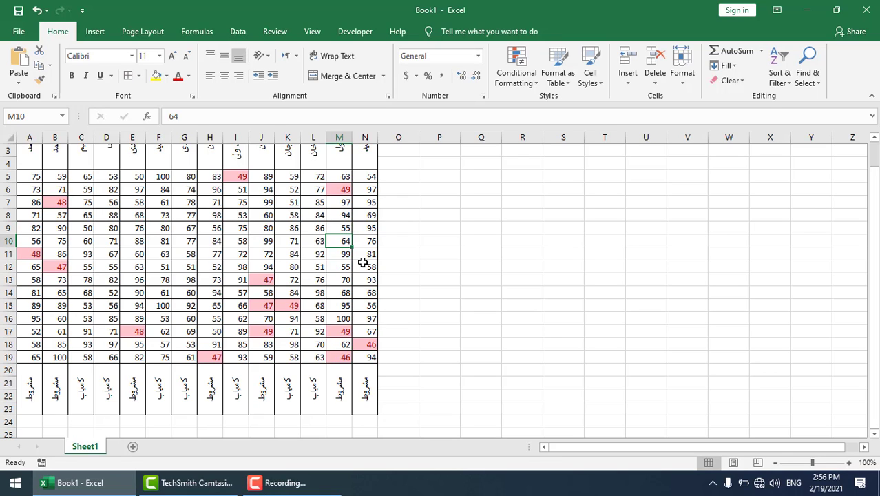
# Set the score in M6 to 56.
pyautogui.press('Up')
pyautogui.press('Up')
pyautogui.press('Up')
pyautogui.press('Up')
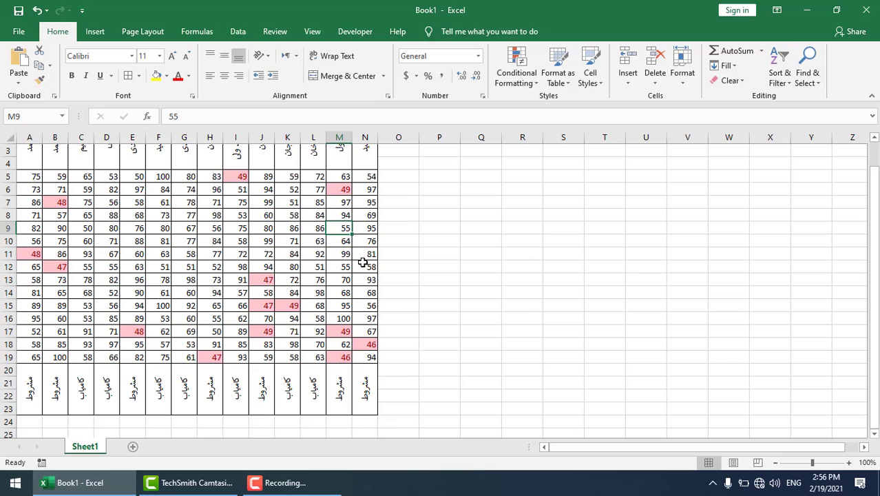
pyautogui.write('56')
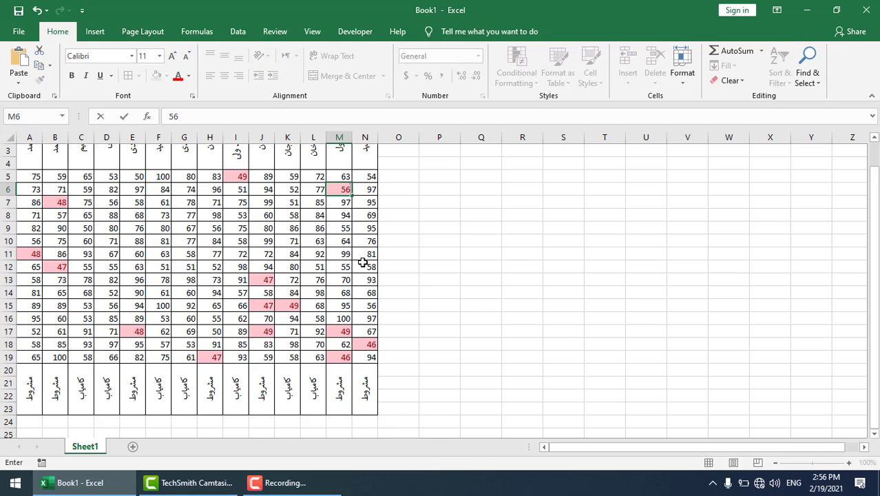
pyautogui.press('Return')
# Set the score in M17 to 65 and the score in M19 to 67.
pyautogui.press('Down')
pyautogui.press('Down')
pyautogui.press('Down')
pyautogui.press('Down')
pyautogui.press('Down')
pyautogui.press('Down')
pyautogui.press('Down')
pyautogui.press('Down')
pyautogui.press('Down')
pyautogui.press('Down')
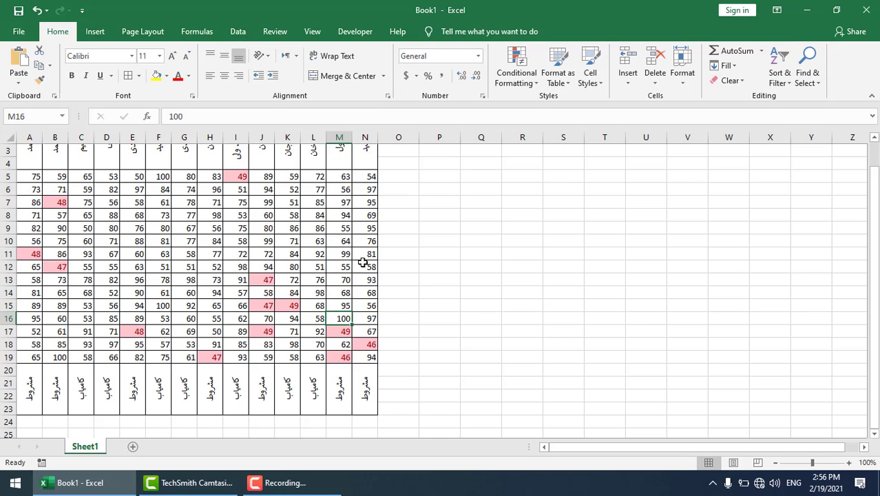
pyautogui.write('65')
pyautogui.press('Return')
pyautogui.press('Down')
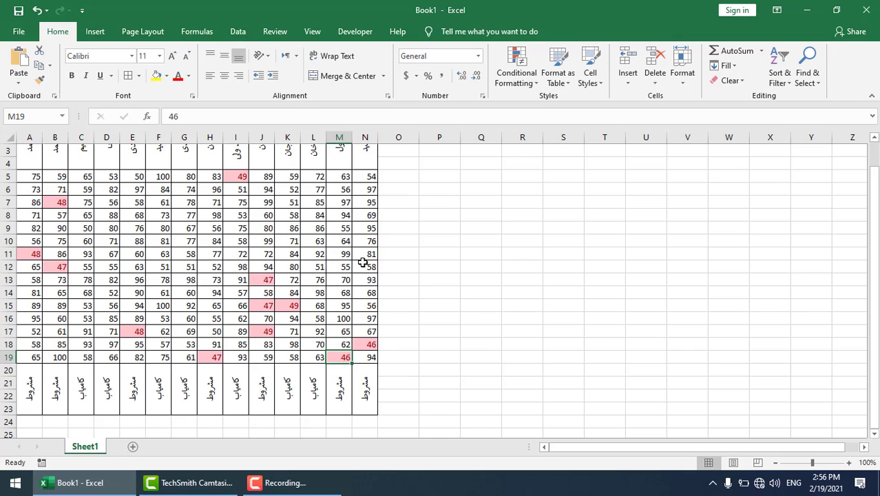
pyautogui.write('67')
pyautogui.press('Tab')
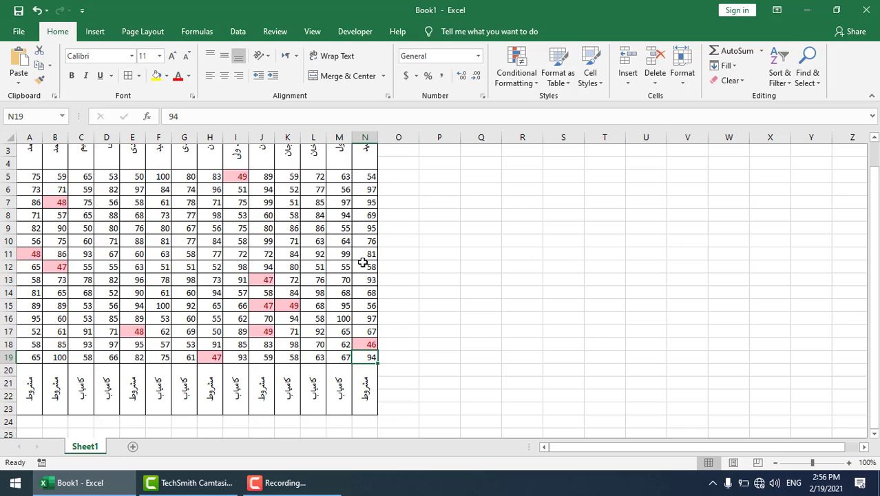
# Show the result formula of cell N20 as text in Q6 with the FORMULATEXT function.
pyautogui.click(475, 189)
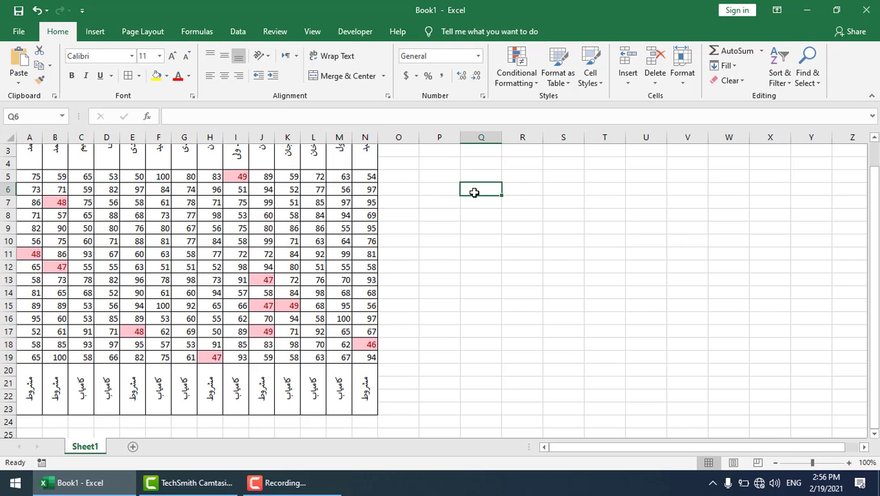
pyautogui.write('=form')
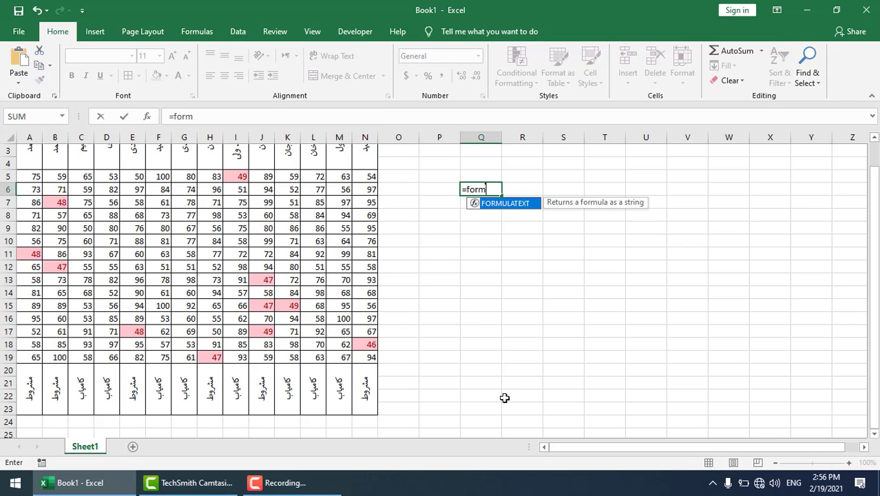
pyautogui.press('Tab')
pyautogui.press('Down')
pyautogui.press('Down')
pyautogui.press('Down')
pyautogui.press('Down')
pyautogui.press('Down')
pyautogui.press('Down')
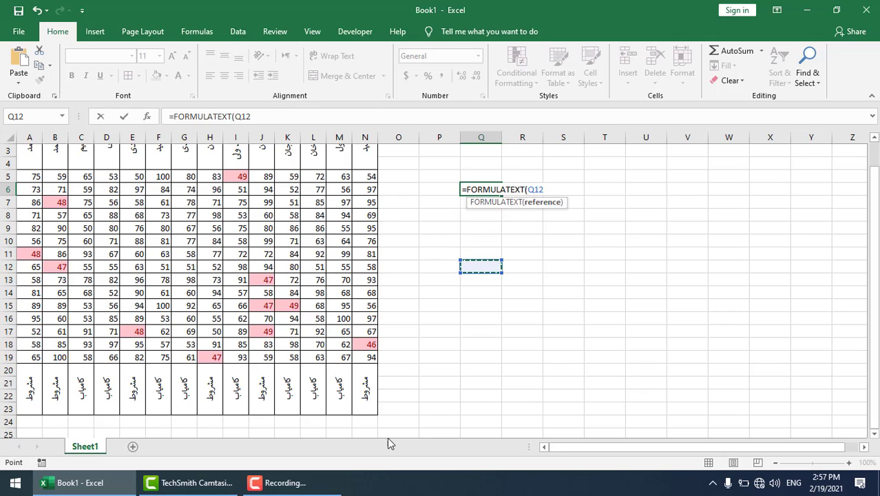
pyautogui.click(364, 390)
pyautogui.press('Return')
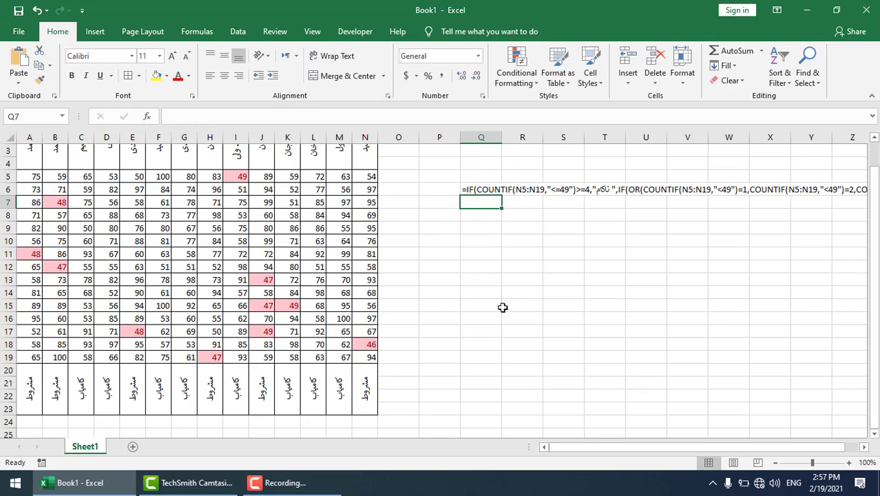
# Move the formula text from Q6 to P9.
pyautogui.click(482, 190)
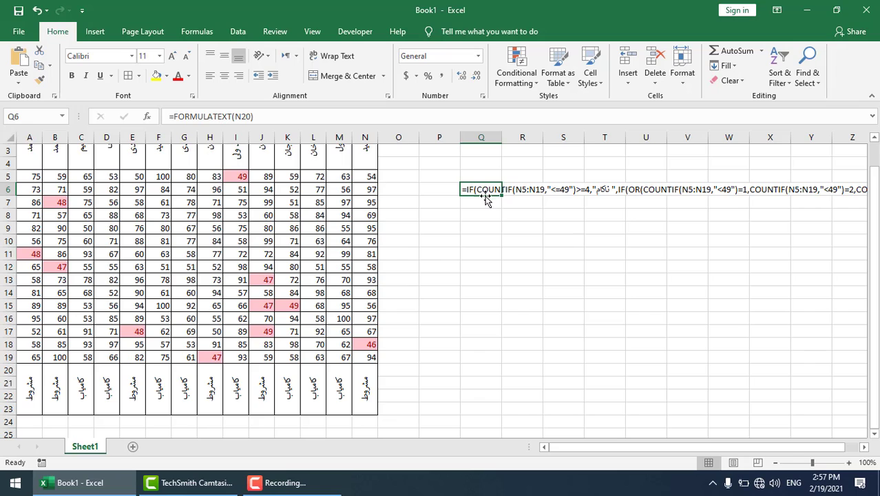
pyautogui.moveTo(486, 197); pyautogui.dragTo(449, 231)
pyautogui.click(495, 289)
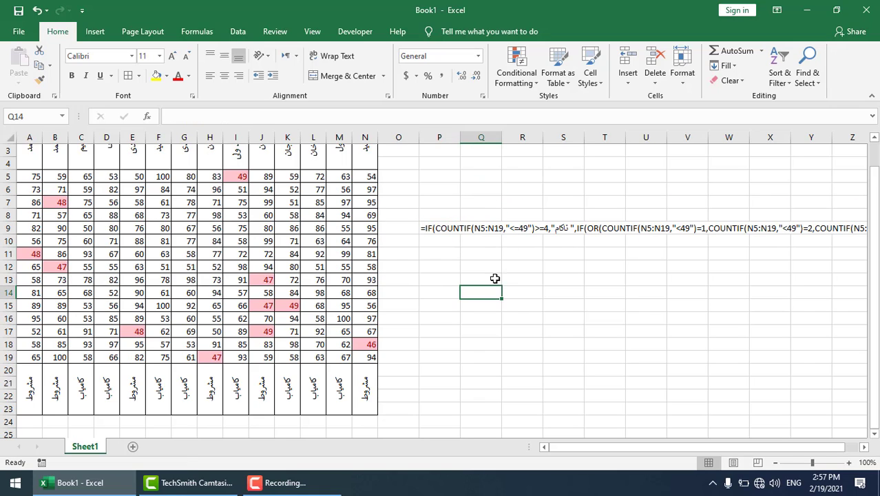